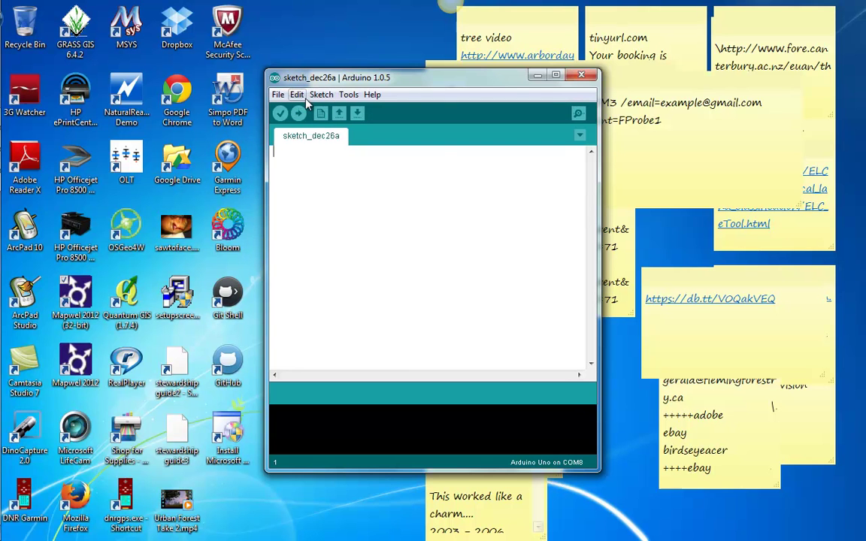
# Step: Open the existing Arduino sketch bytes_to_sensorMonkey.ino from the bytes_to_sensorMonkey folder
pyautogui.click(278, 96)
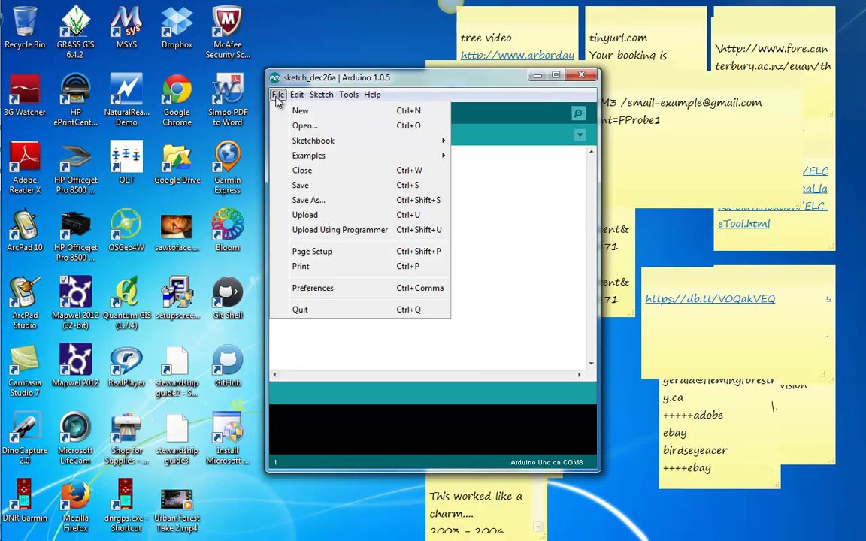
pyautogui.click(301, 126)
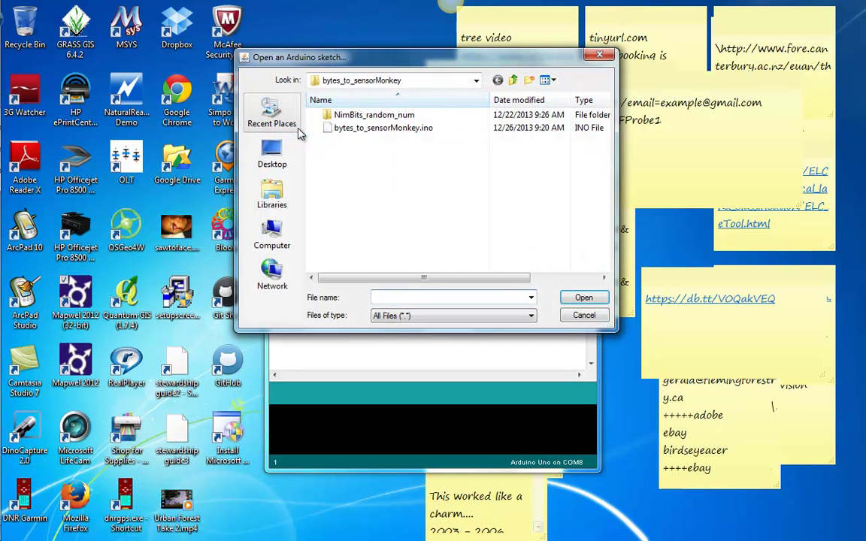
pyautogui.click(342, 129)
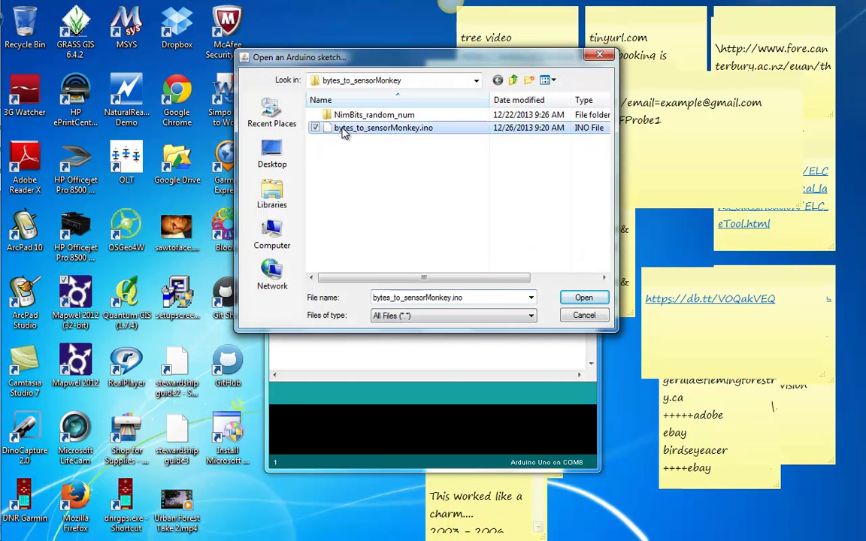
pyautogui.click(575, 301)
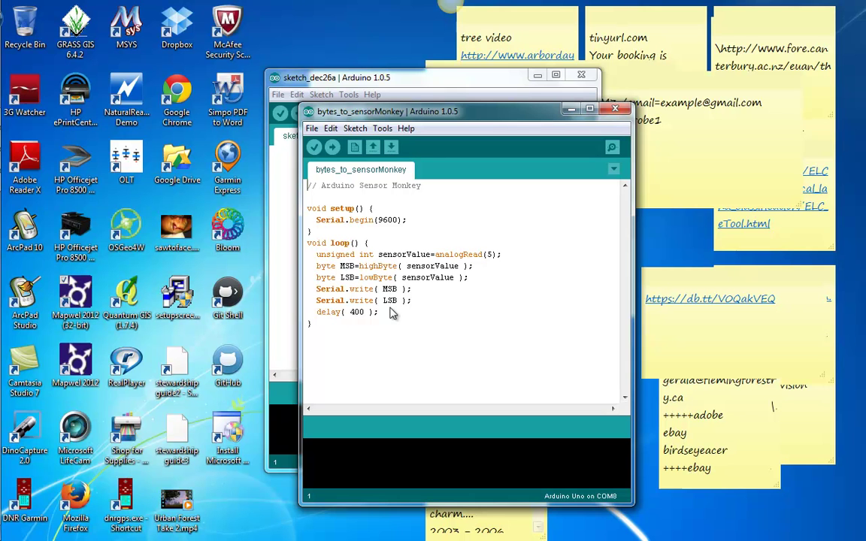
# Step: Upload the bytes_to_sensorMonkey sketch to the Arduino Uno and check its output in the serial monitor, closing the sketch window when done
pyautogui.click(333, 148)
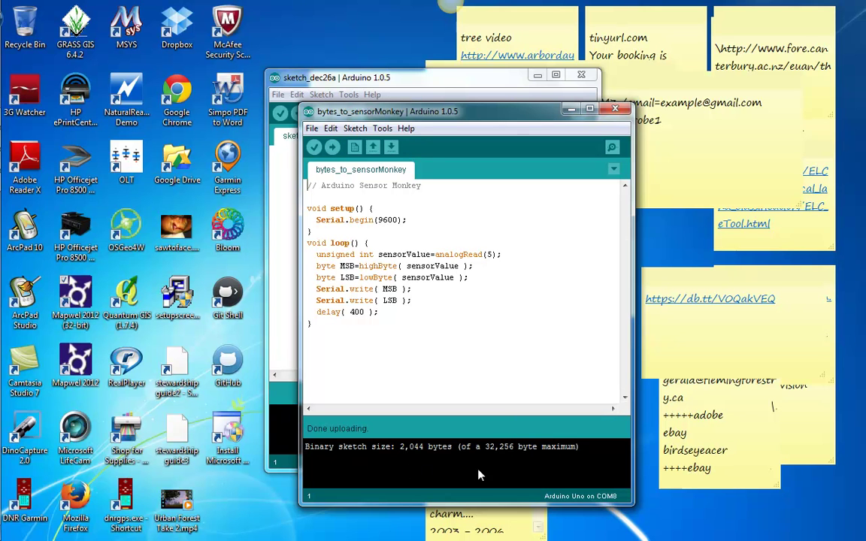
pyautogui.click(612, 149)
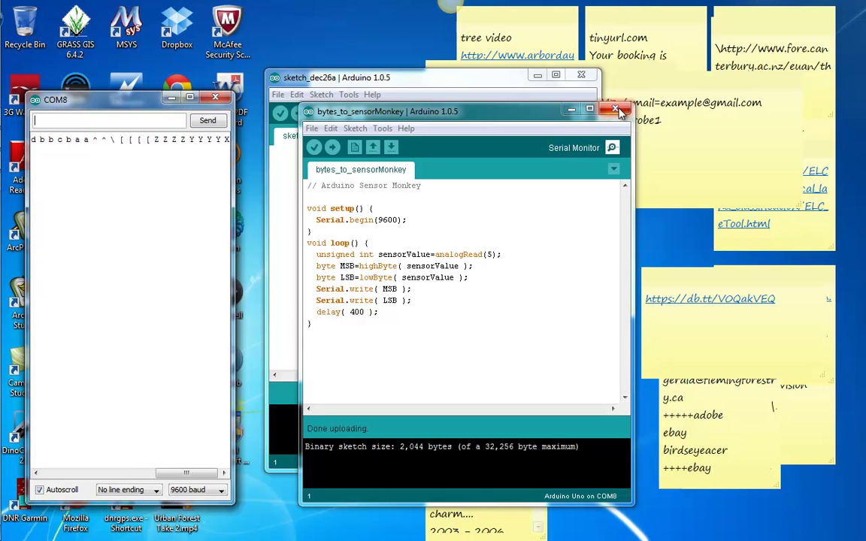
pyautogui.click(617, 110)
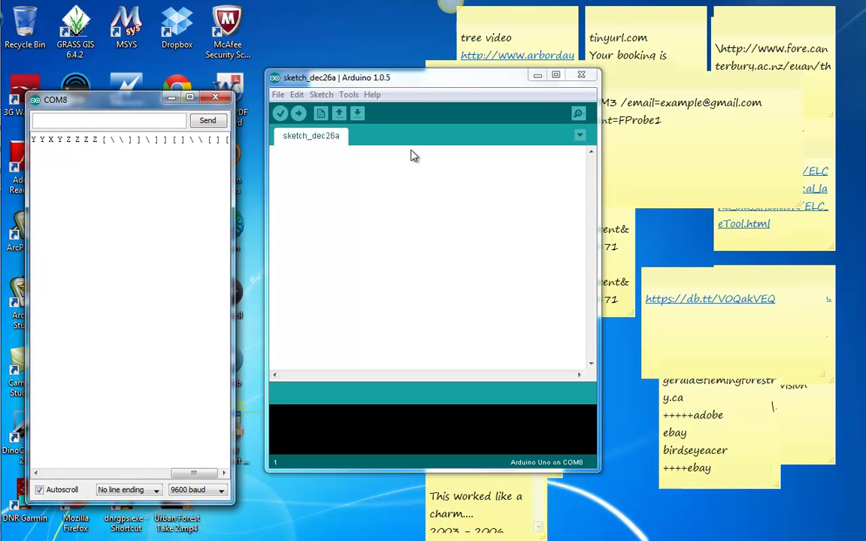
# Step: Launch Bloom and start Connection 1 on TCP/IP port 20000 for serial port COM8, then minimize the Bloom window
pyautogui.moveTo(3, 199)
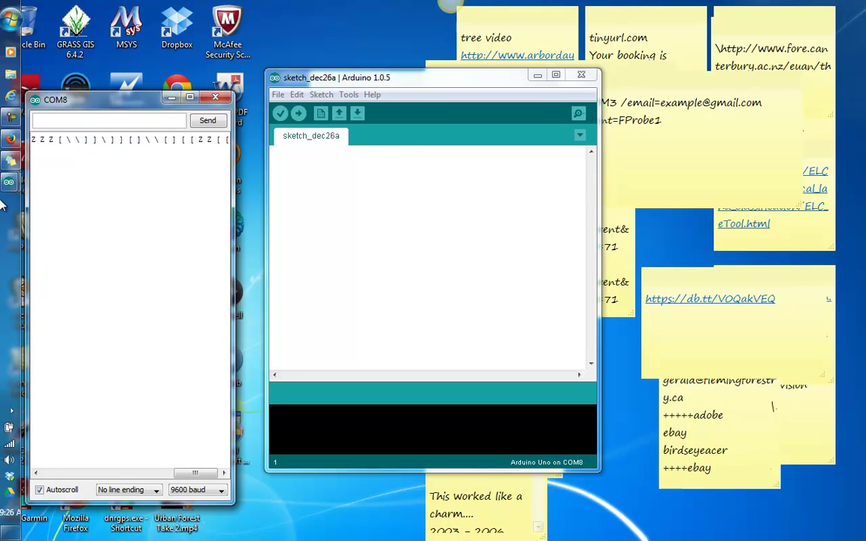
pyautogui.click(10, 23)
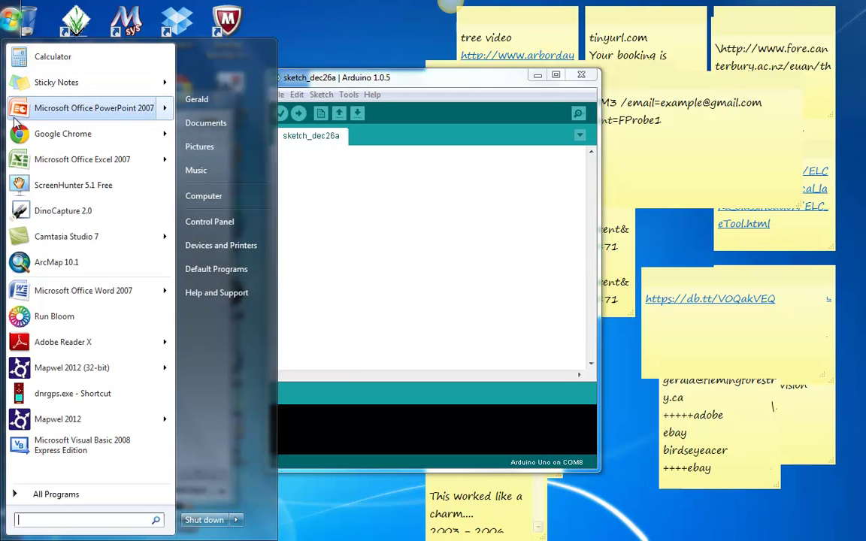
pyautogui.click(54, 319)
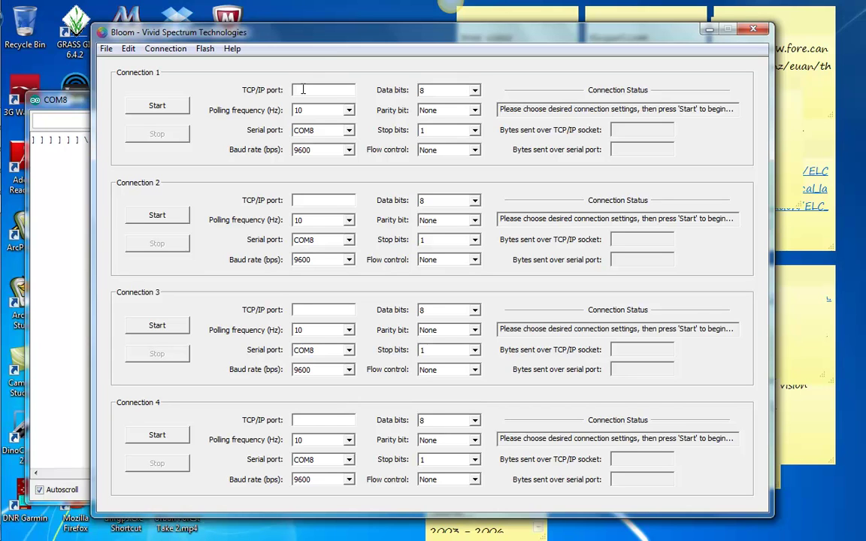
pyautogui.write('20000')
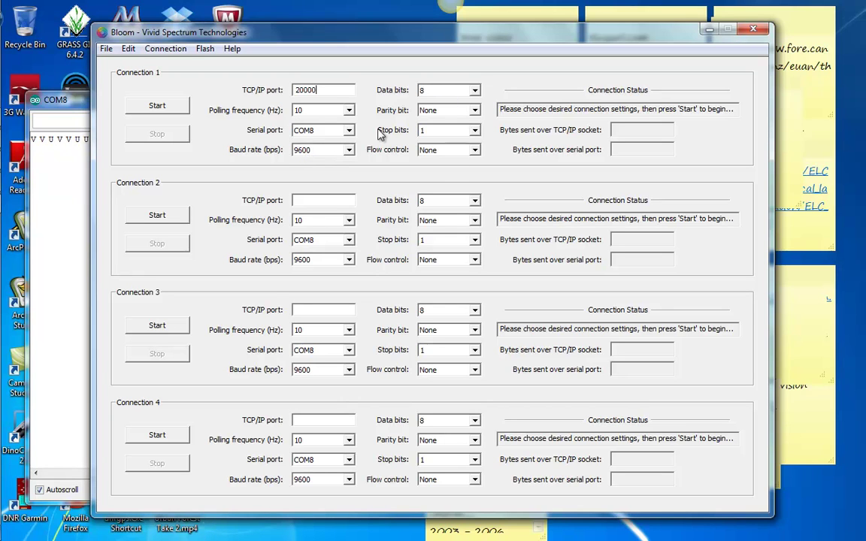
pyautogui.click(175, 107)
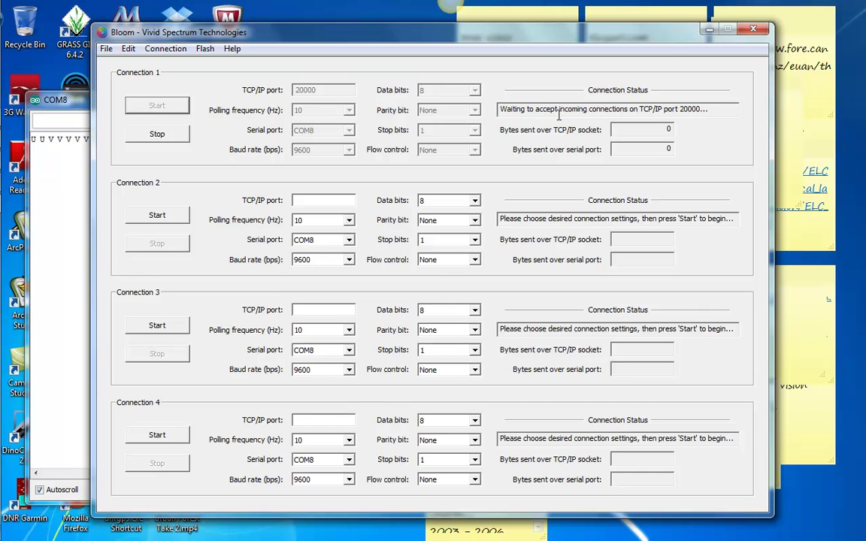
pyautogui.click(710, 30)
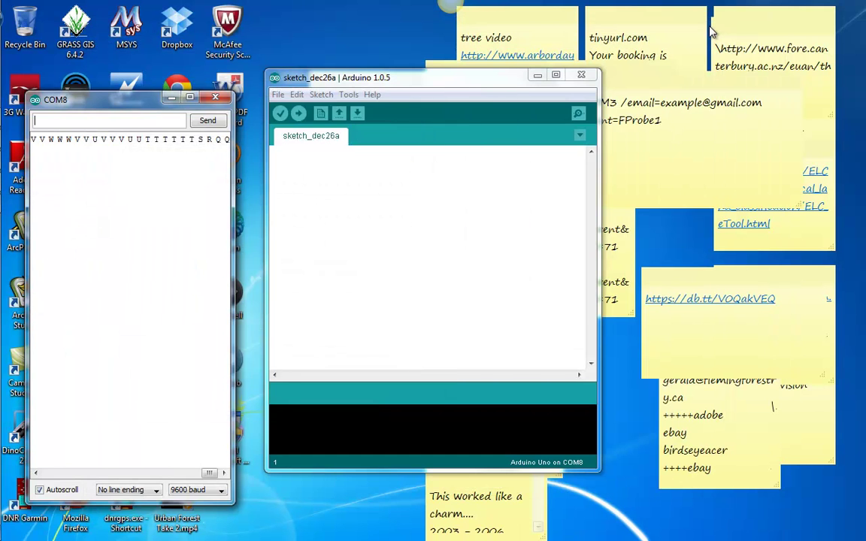
# Step: Switch to the SensorMonkey control panel in Firefox and add a local sensor named sensor81
pyautogui.moveTo(3, 71)
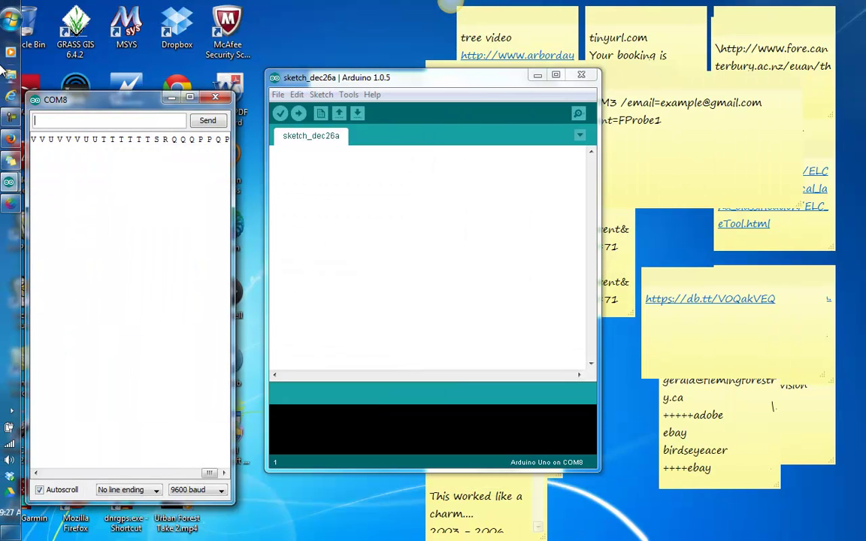
pyautogui.click(10, 140)
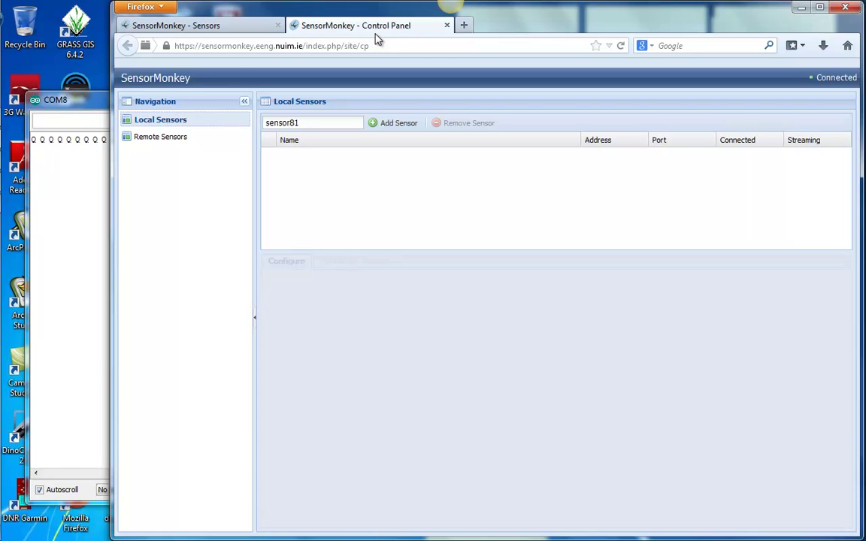
pyautogui.click(392, 125)
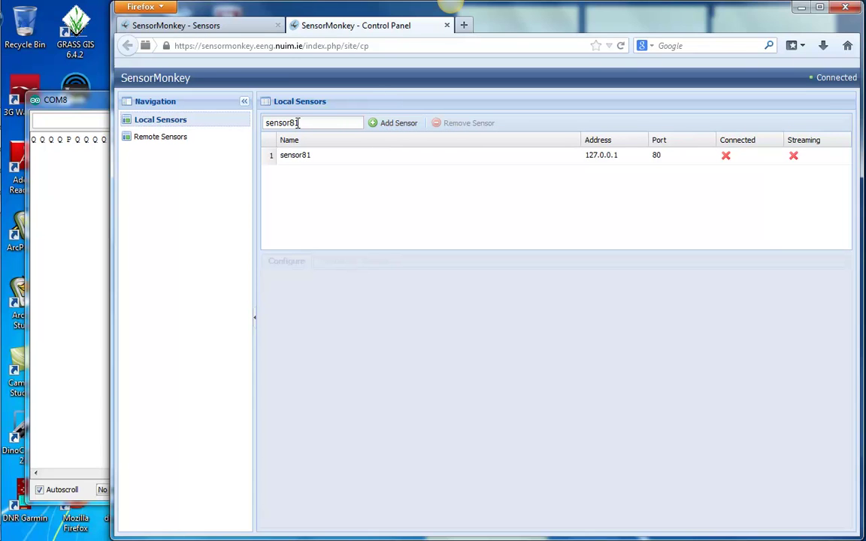
# Step: Set the port of sensor81 to 20000 in its configuration
pyautogui.click(307, 160)
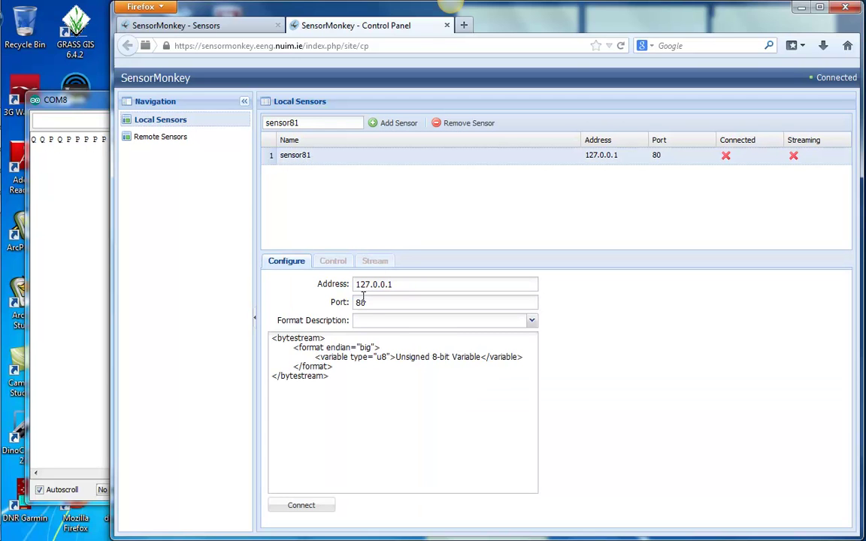
pyautogui.moveTo(371, 302); pyautogui.dragTo(354, 303)
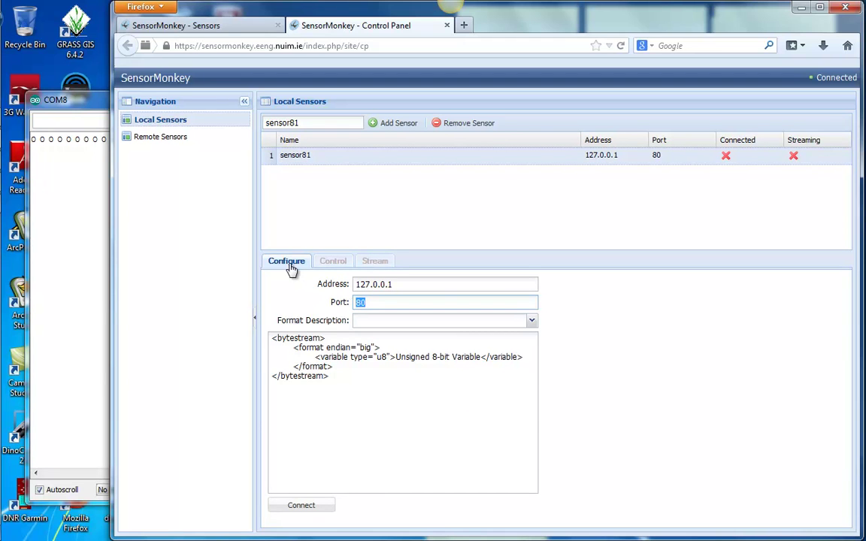
pyautogui.write('20000')
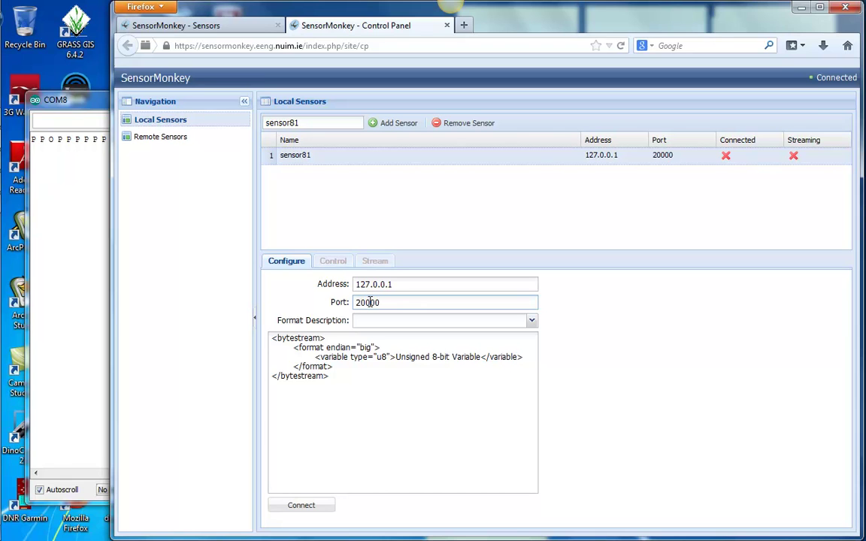
# Step: Edit the format description of sensor81 so the variable has type u16 and the name Moisture_Prong
pyautogui.click(368, 439)
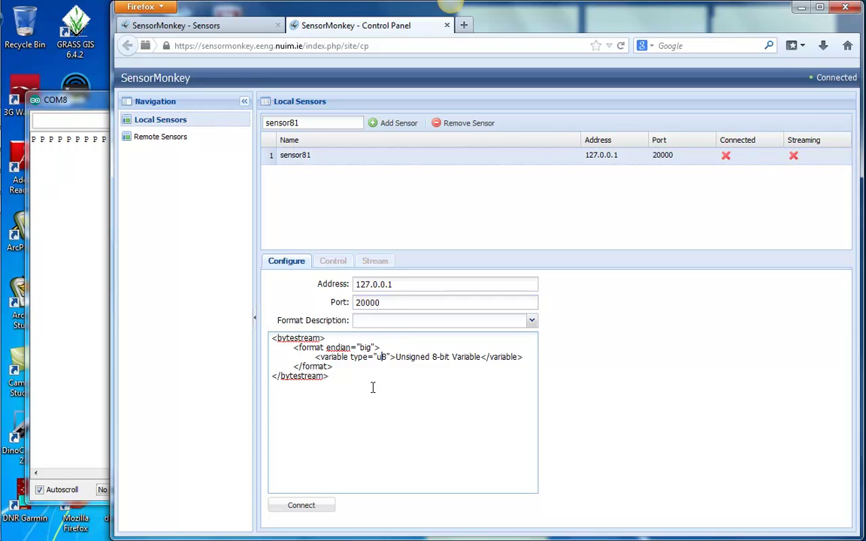
pyautogui.write('1')
pyautogui.hotkey('shift', 'Right')
pyautogui.write('6')
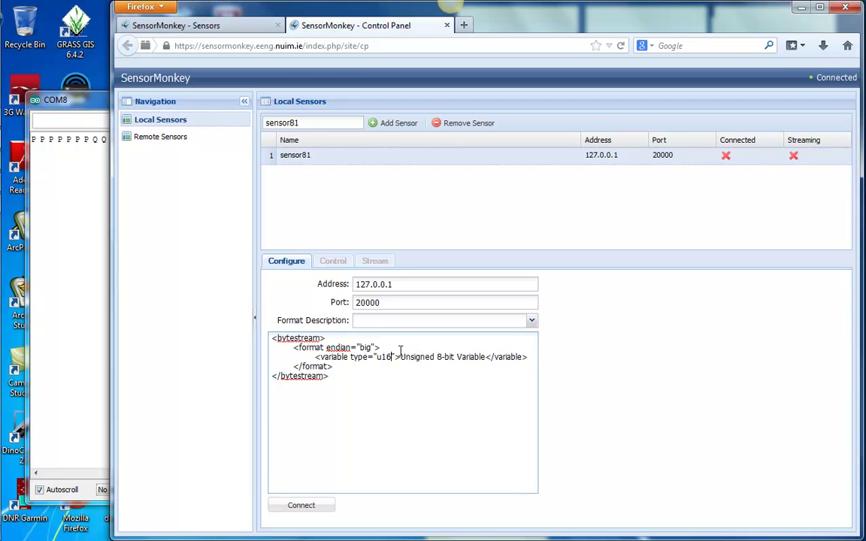
pyautogui.moveTo(401, 356); pyautogui.dragTo(486, 358)
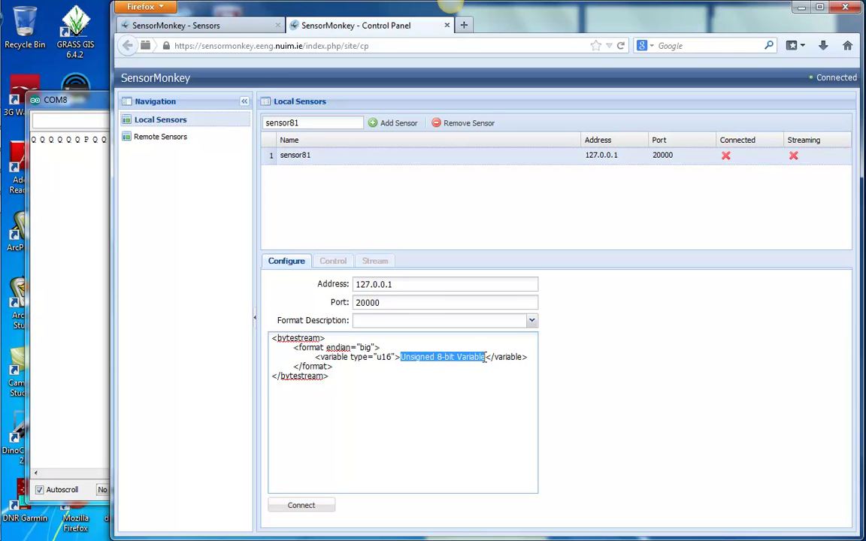
pyautogui.write('Moisture')
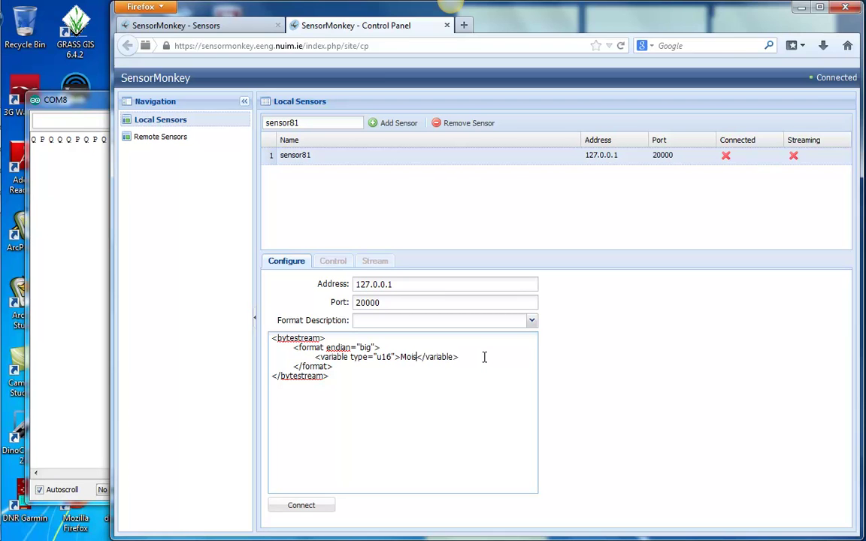
pyautogui.write('_P')
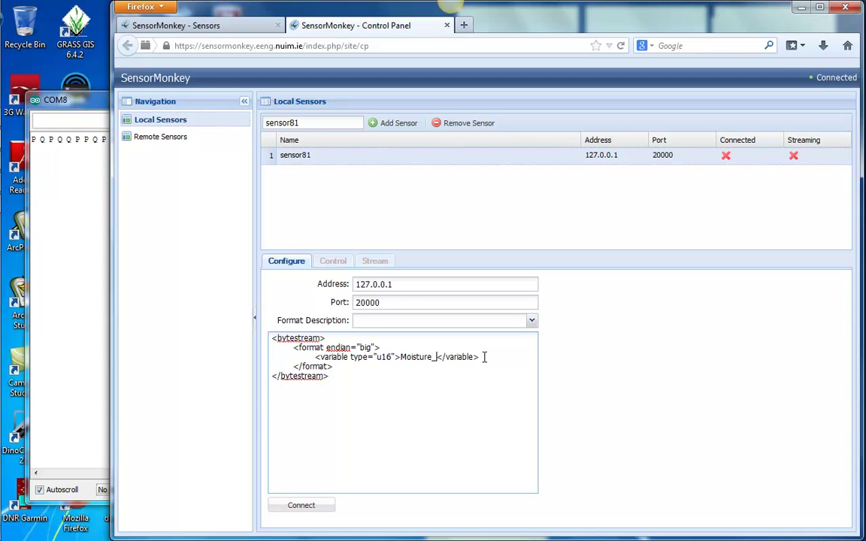
pyautogui.write('ng')
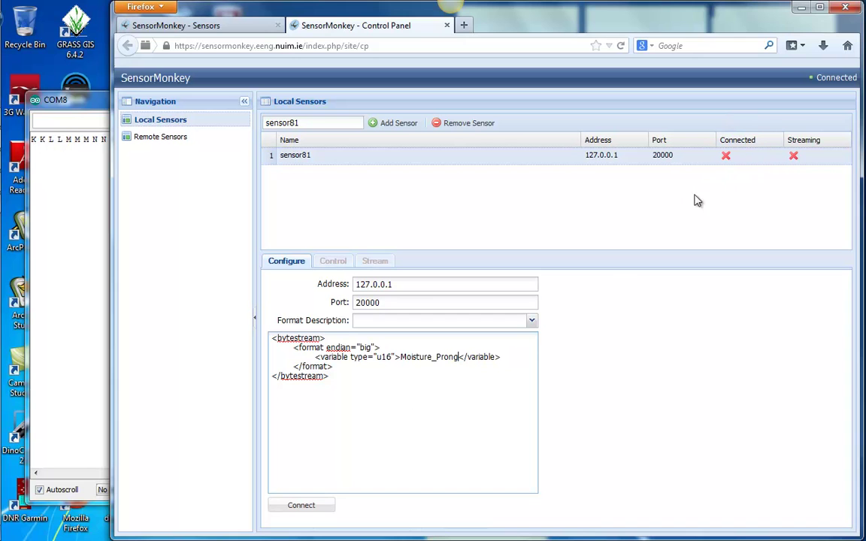
# Step: Try to connect sensor81 to 127.0.0.1 on port 20000
pyautogui.click(320, 508)
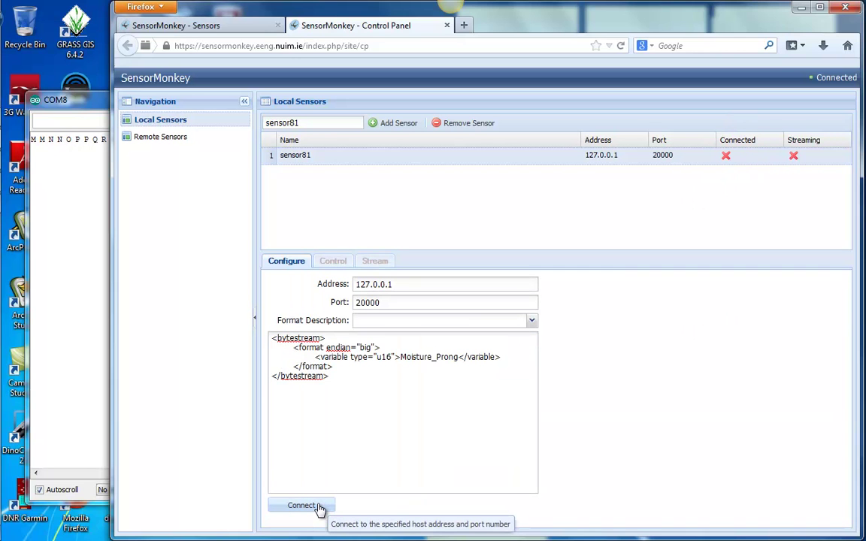
pyautogui.click(321, 508)
# Step: Close the Arduino editor together with its COM8 serial monitor, and connect sensor81 to its configured address and port
pyautogui.moveTo(6, 225)
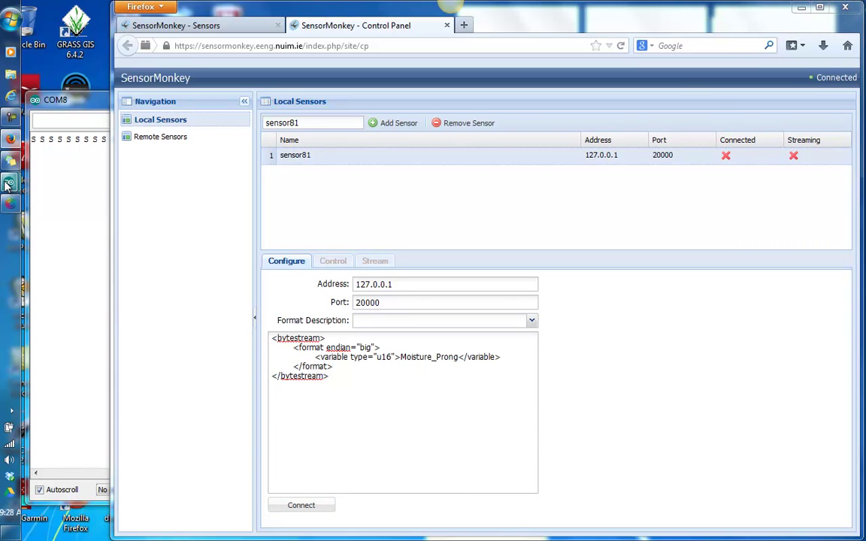
pyautogui.moveTo(9, 183)
pyautogui.moveTo(149, 71)
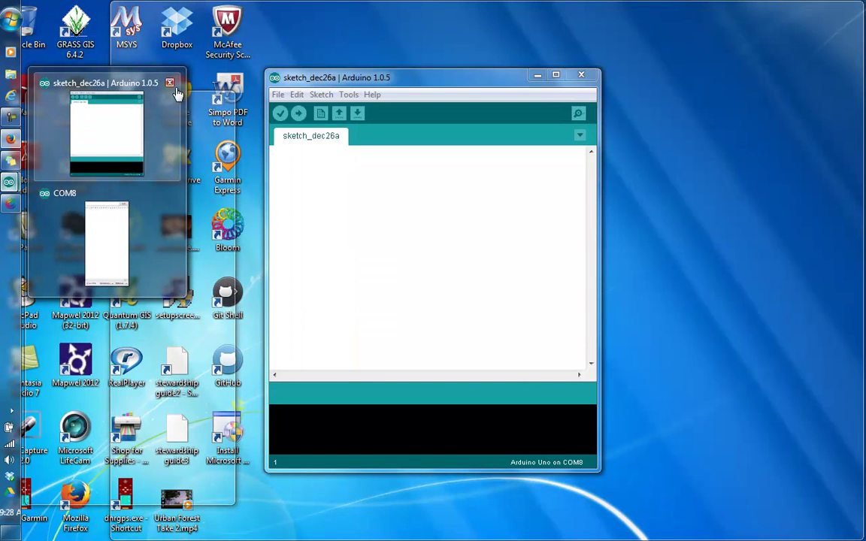
pyautogui.click(78, 108)
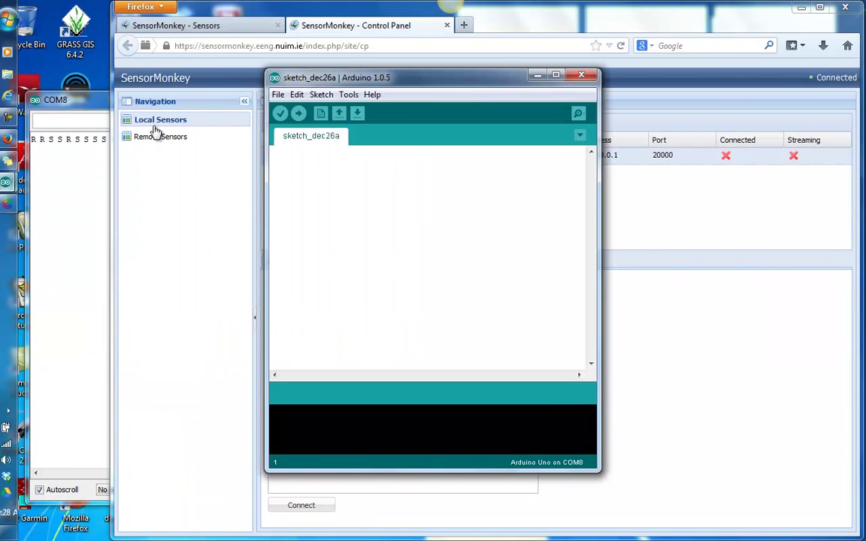
pyautogui.click(581, 75)
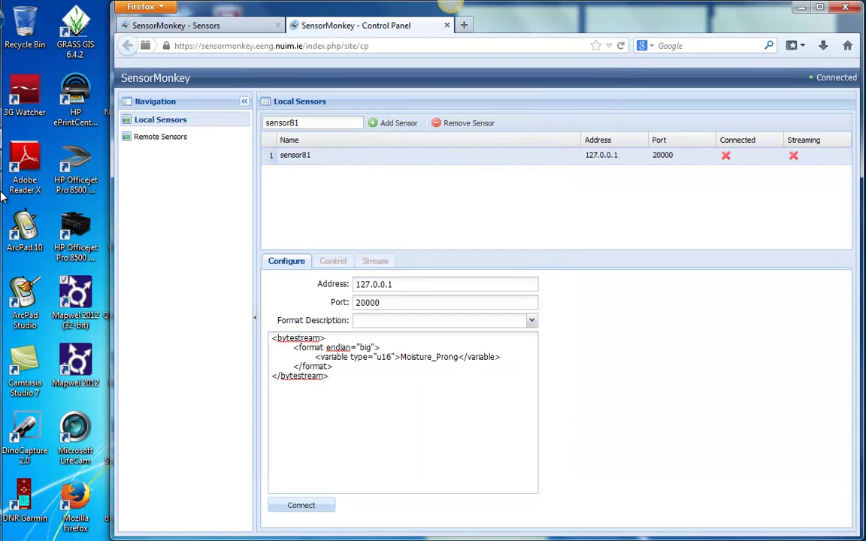
pyautogui.moveTo(3, 204)
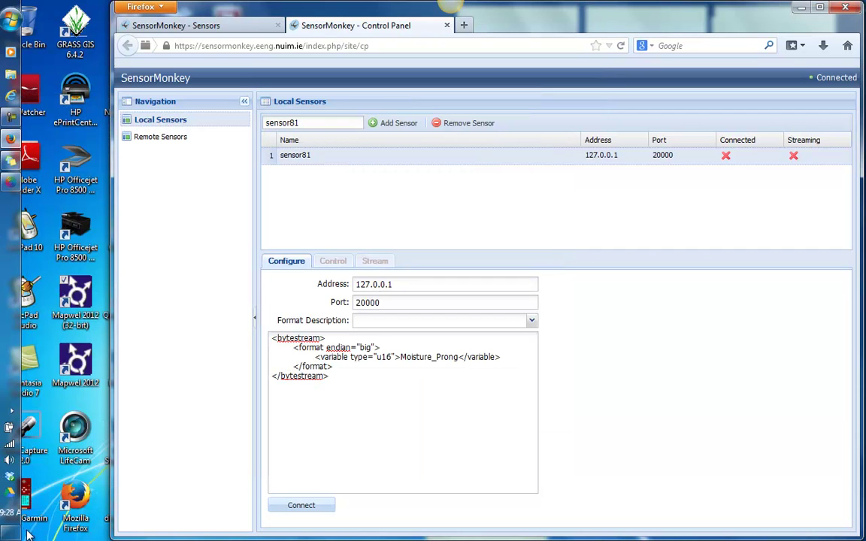
pyautogui.click(302, 507)
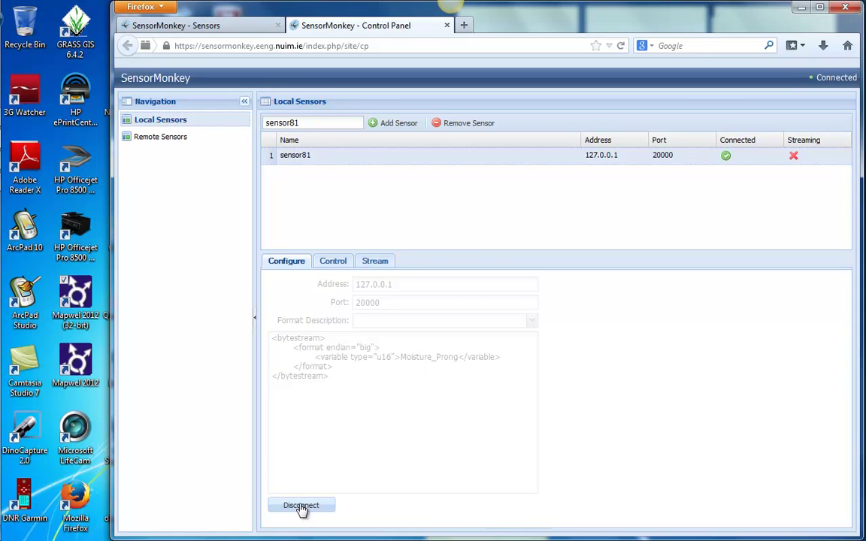
# Step: Set the stream visibility of sensor81 to Public and select the Moisture_Prong variable for streaming
pyautogui.click(379, 263)
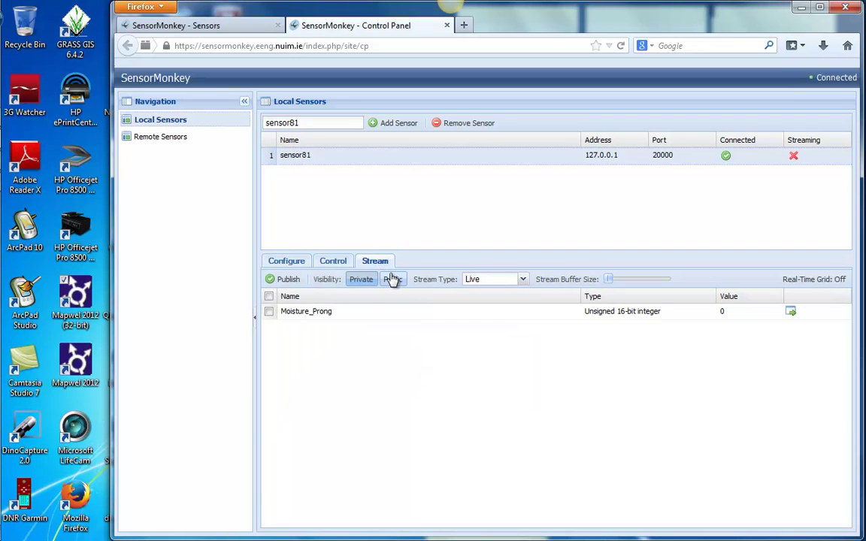
pyautogui.click(393, 279)
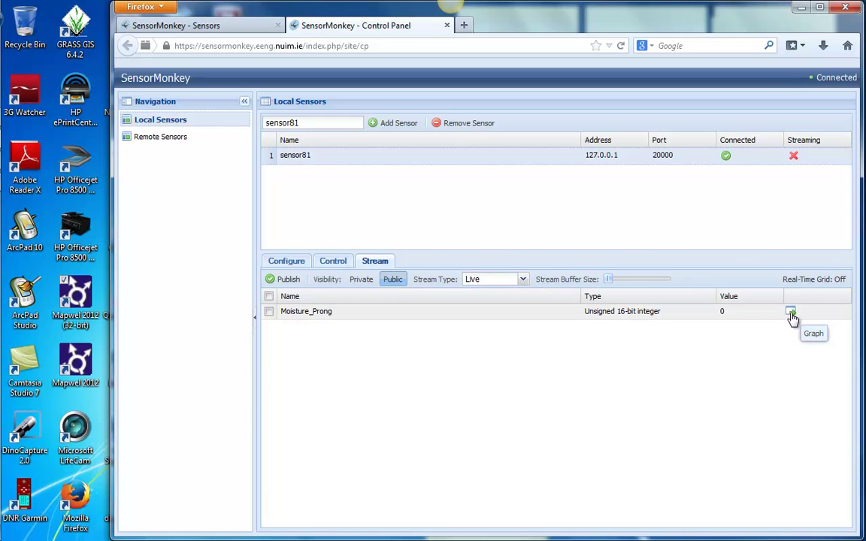
pyautogui.click(269, 311)
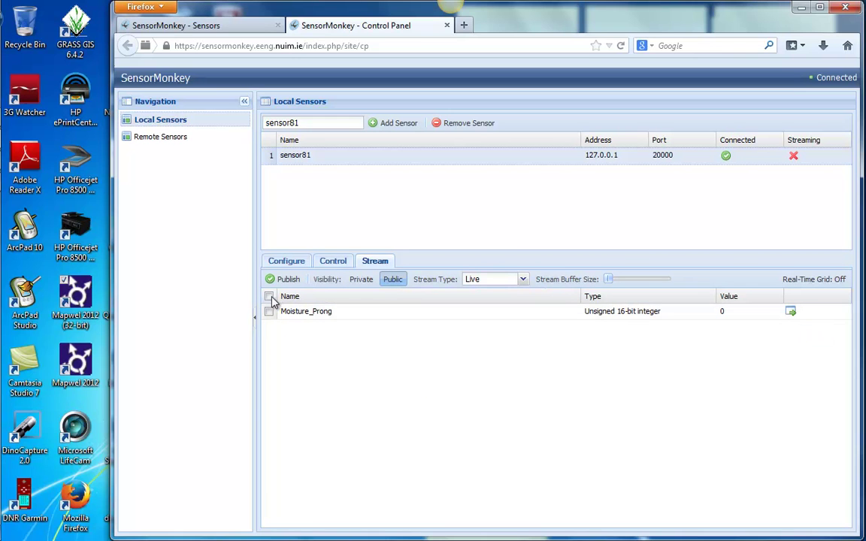
# Step: Open the Moisture_Prong graph, placing it below the variable list, and publish the live stream of sensor81
pyautogui.click(791, 313)
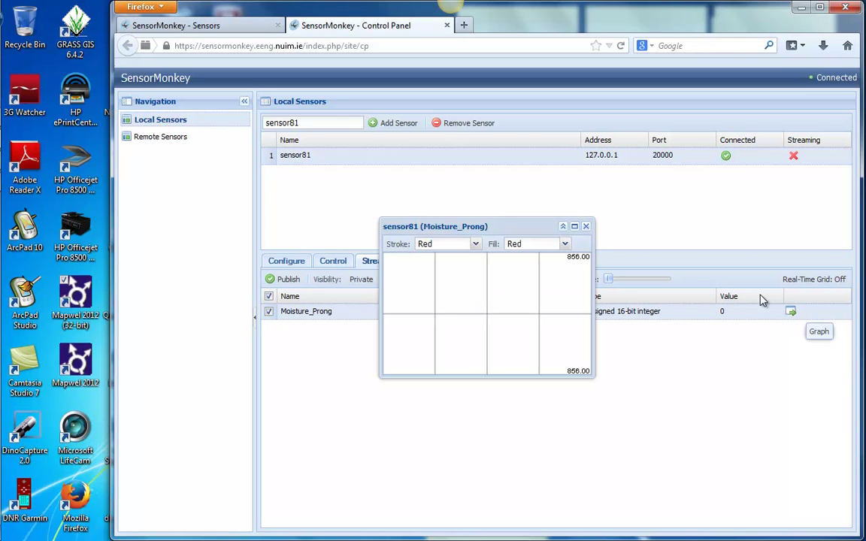
pyautogui.moveTo(501, 226)
pyautogui.mouseDown()
pyautogui.moveTo(555, 332)
pyautogui.moveTo(547, 332)
pyautogui.mouseUp()
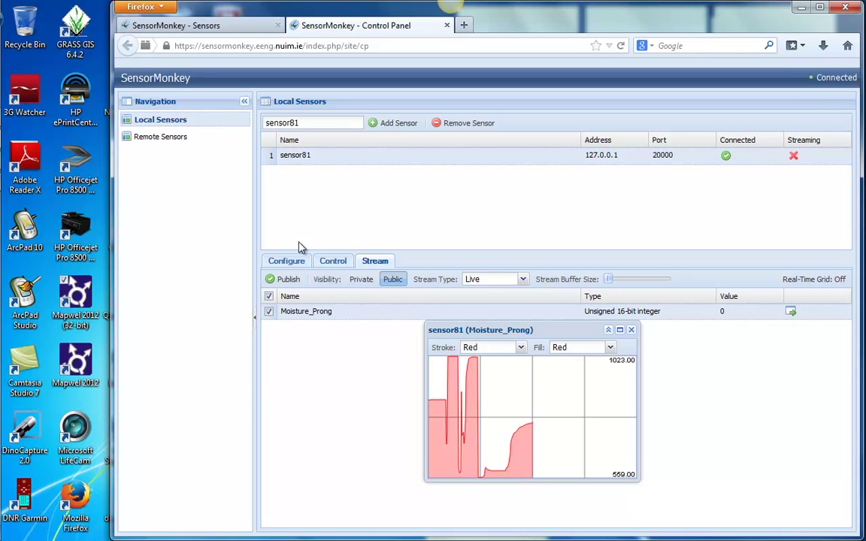
pyautogui.click(287, 282)
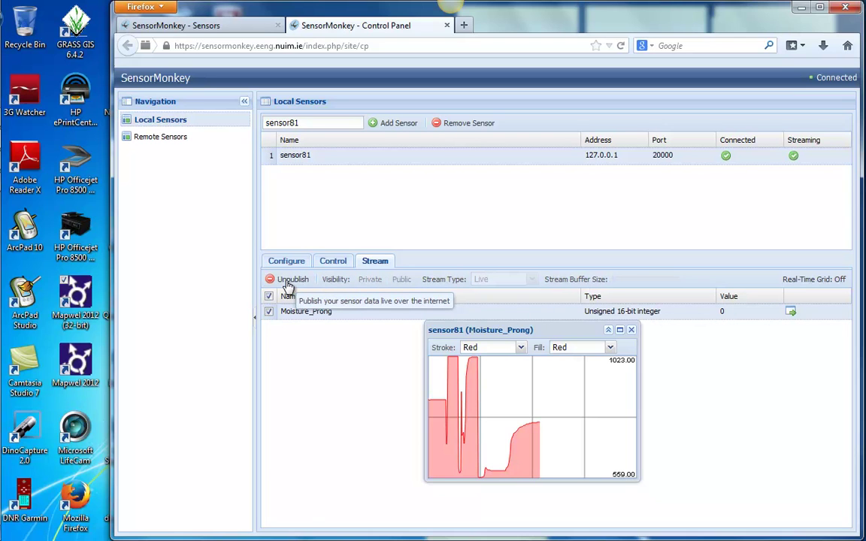